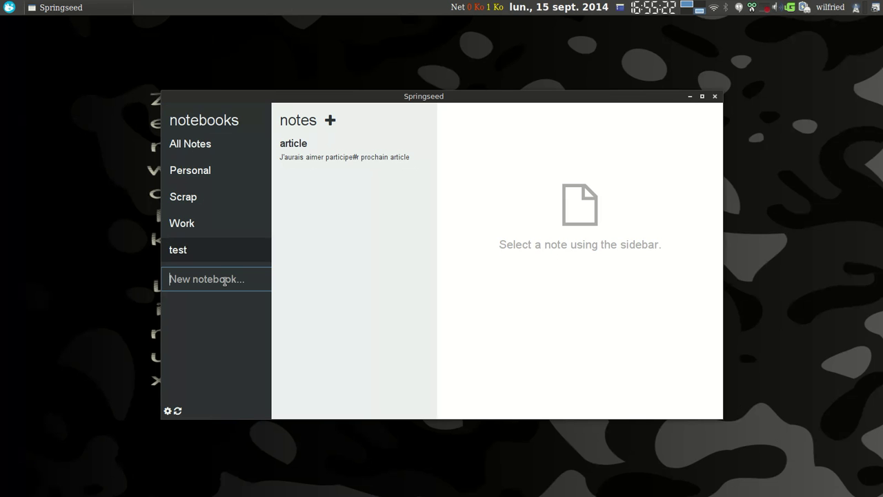
type("course")
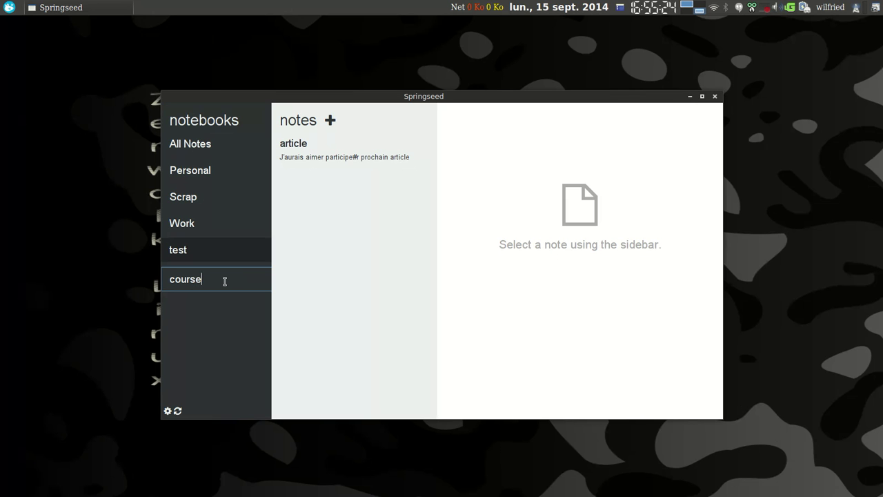
key("ctrl+a")
key("ctrl+v")
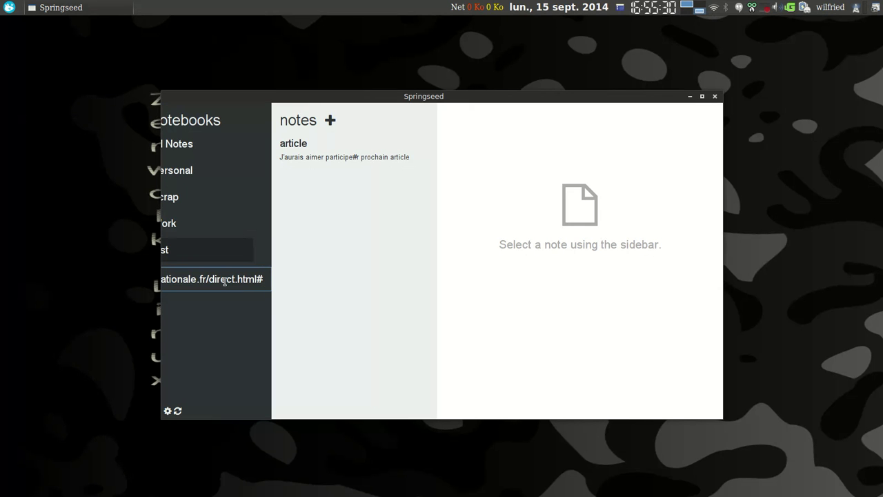
key("ctrl+a")
key("BackSpace")
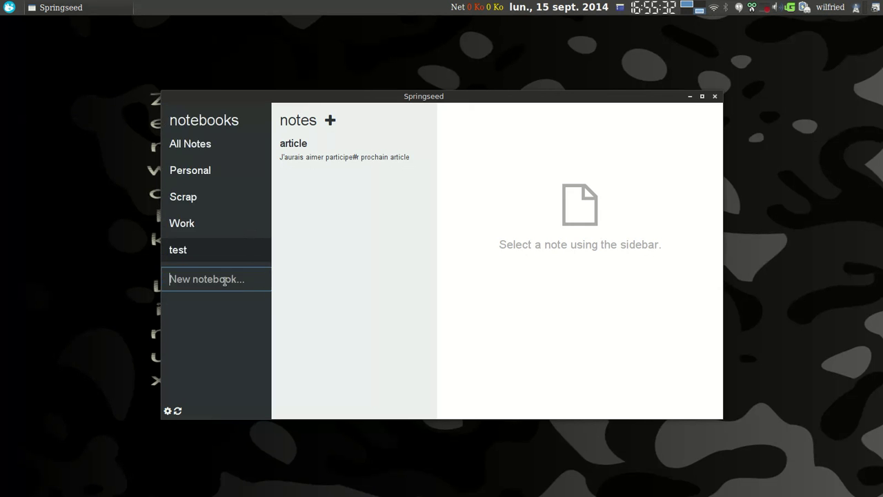
Create a new notebook named "Course" and open it.
type("Courc")
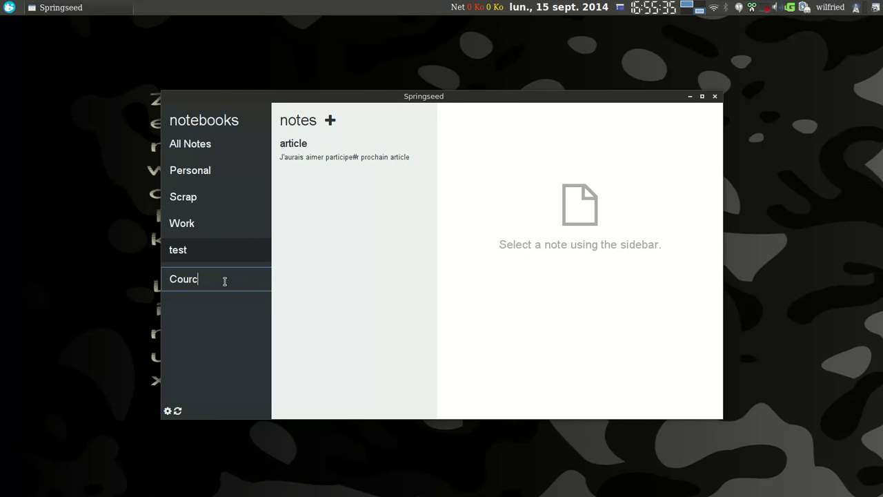
key("BackSpace")
type("se")
key("ctrl+a")
key("Return")
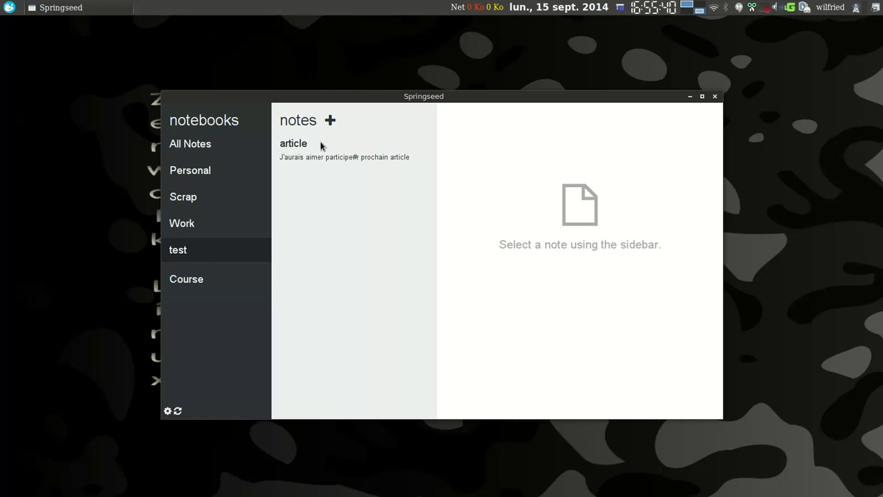
double_click(189, 279)
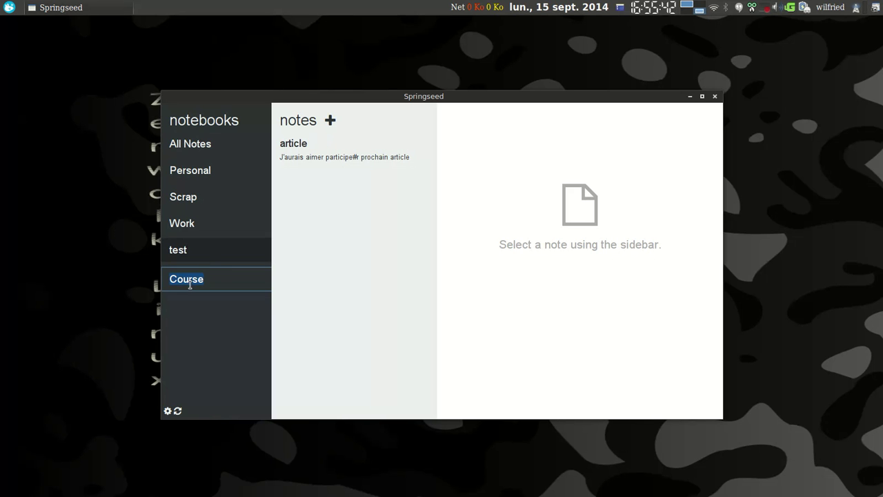
left_click(217, 278)
key("Return")
left_click(198, 280)
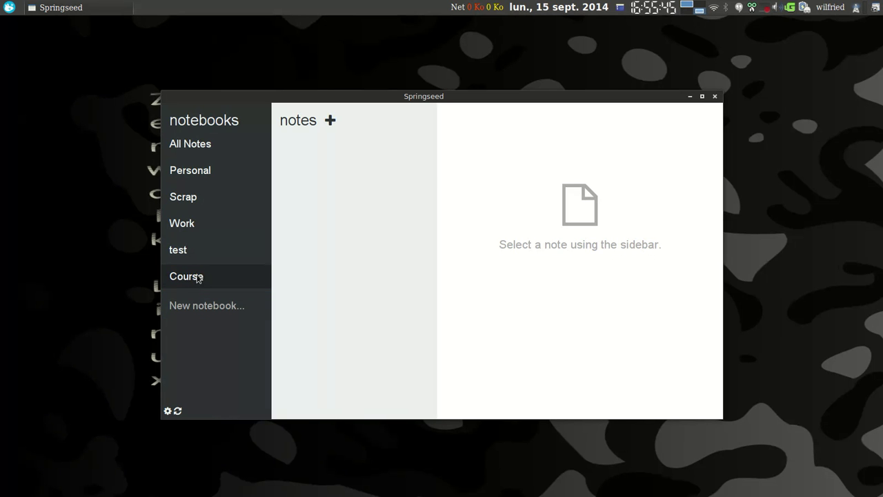
Add a note to the Course notebook and replace its placeholder text with "Tomate".
left_click(329, 121)
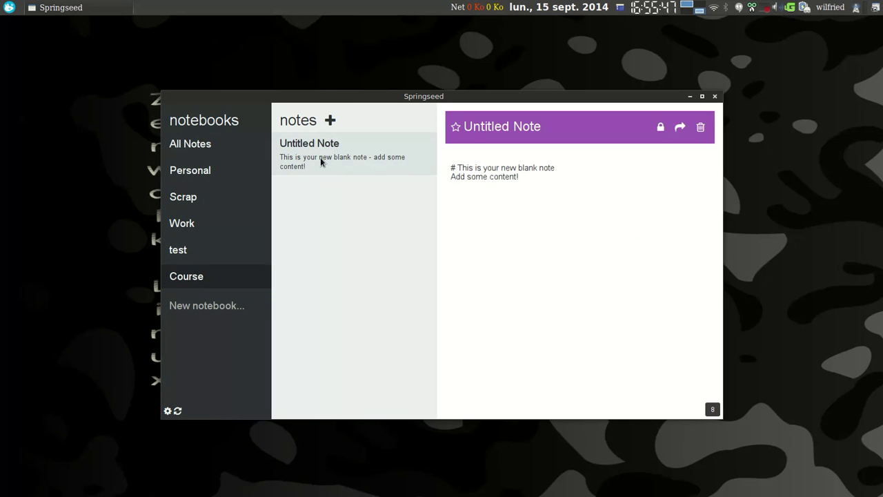
left_click(320, 159)
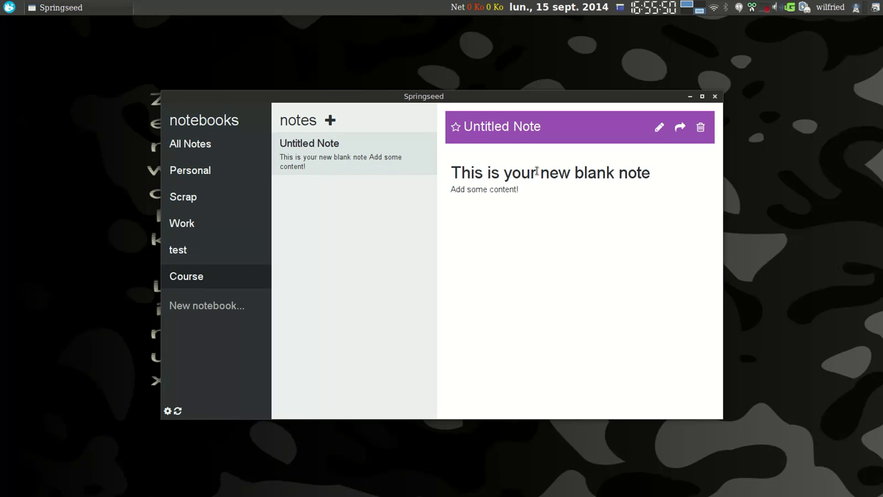
left_click(659, 128)
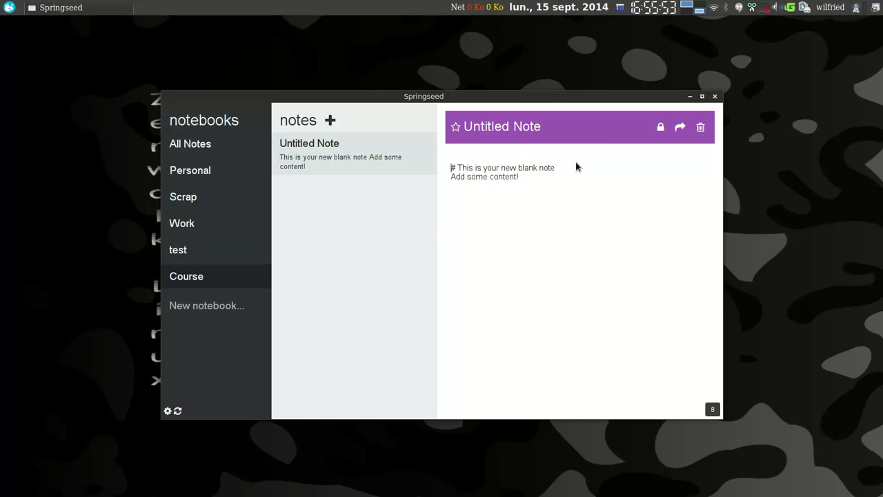
triple_click(577, 167)
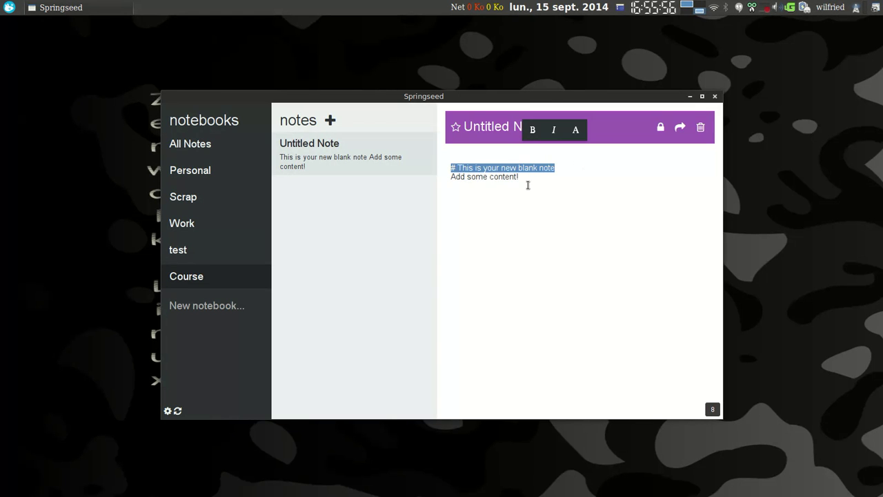
left_click(528, 185, "shift")
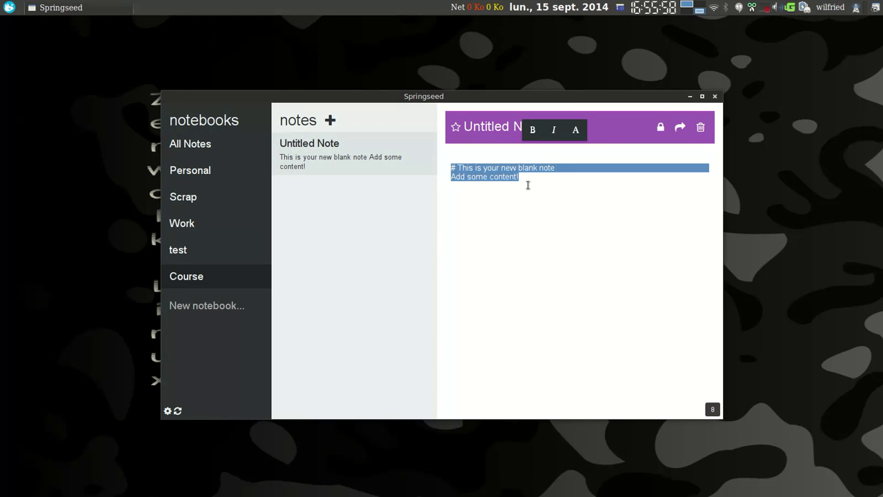
type("T")
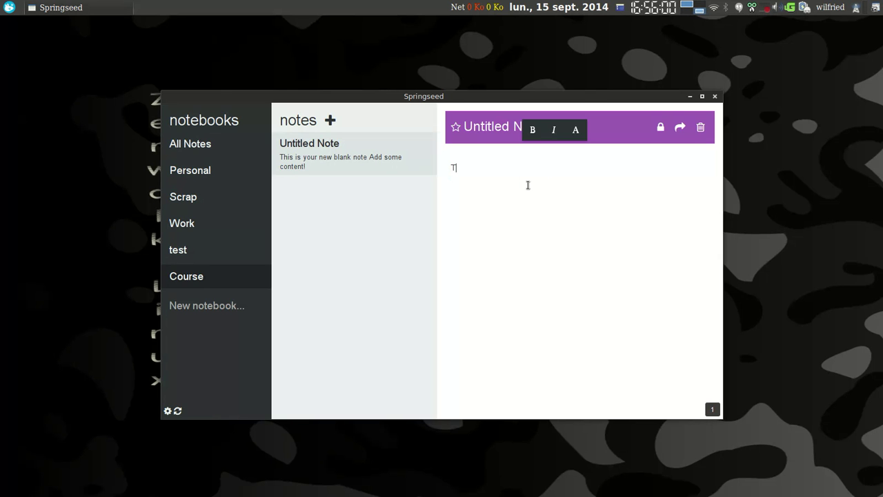
type("omate")
left_click(536, 136)
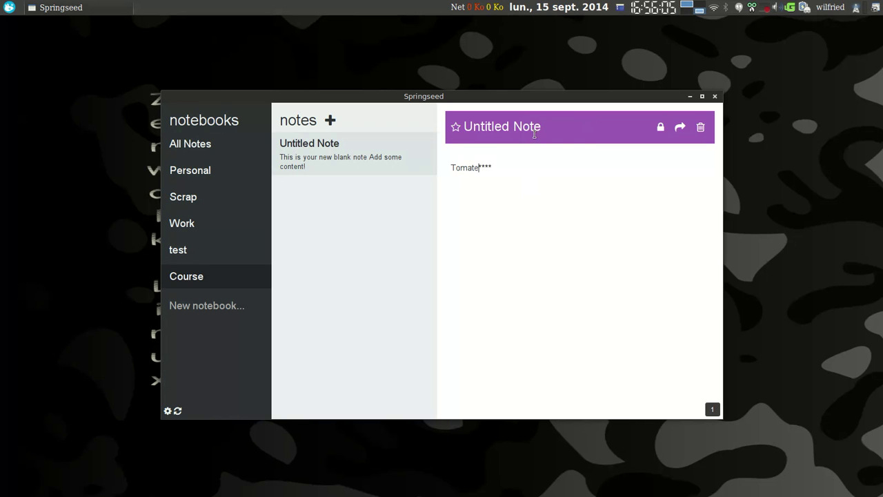
key("BackSpace")
key("BackSpace")
key("BackSpace")
key("BackSpace")
key("BackSpace")
type("e")
Make "Tomate" bold and add "huitres" on the line below it.
double_click(513, 167)
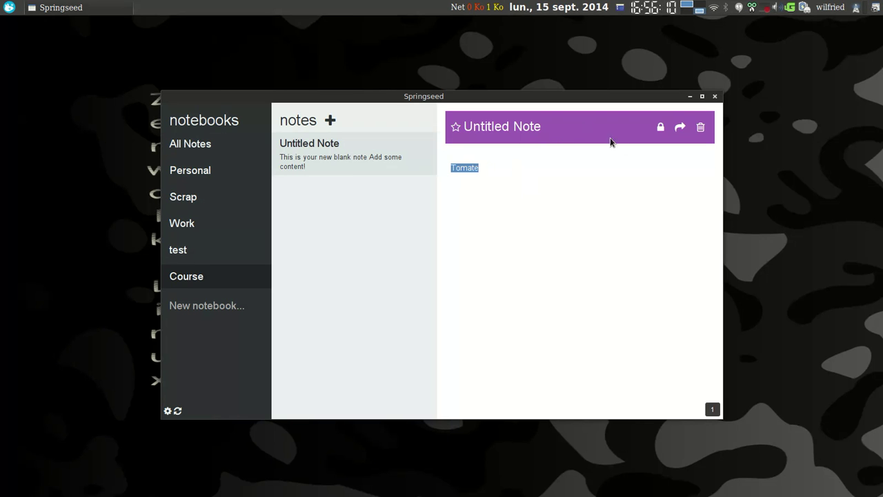
key("ctrl+b")
left_click(488, 171)
key("Return")
type("huitres")
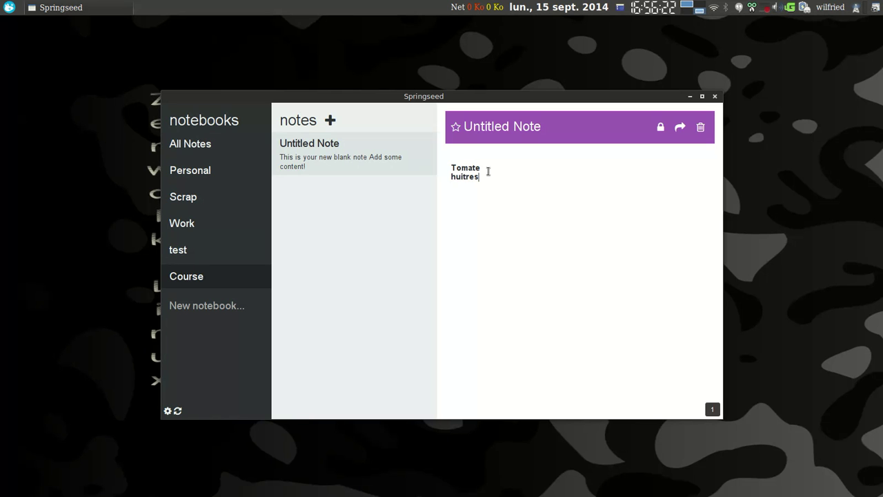
Apply italic formatting to the word "huitres" in the note.
left_click(460, 178)
left_click_drag(480, 176, 449, 178)
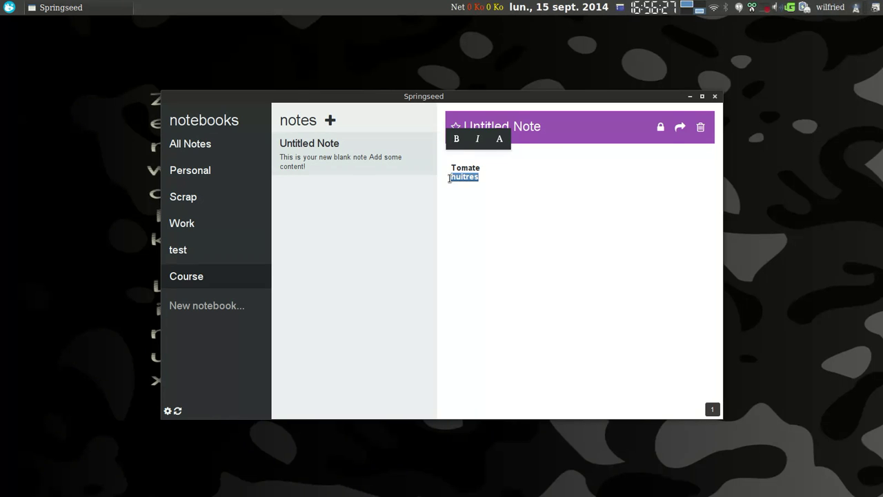
key("ctrl+i")
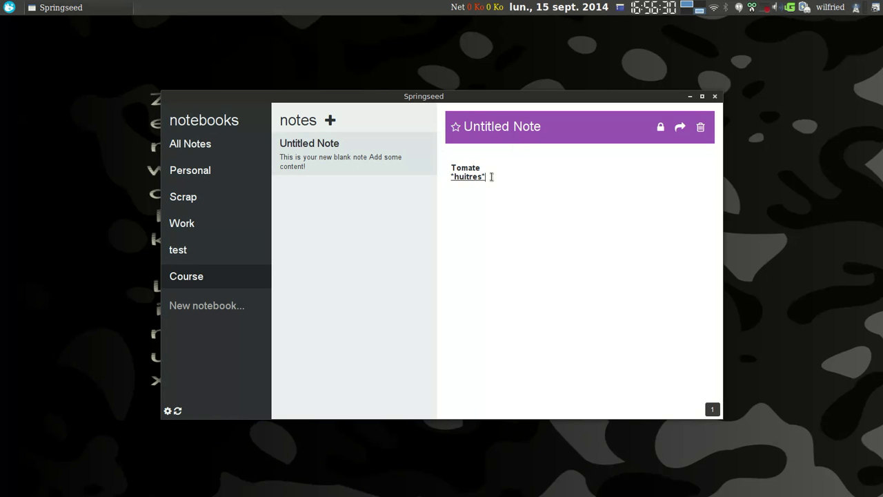
Add "livres" below "huitres" and, after a blank line, "féves".
key("Return")
type("champig")
key("BackSpace")
key("BackSpace")
key("BackSpace")
key("BackSpace")
key("BackSpace")
key("BackSpace")
key("BackSpace")
type("livr")
key("BackSpace")
type("res")
key("Return")
key("Return")
type("f")
key("BackSpace")
type("féves")
Apply heading and italic formatting to the word "féves" and remove its underline.
left_click_drag(474, 203, 451, 205)
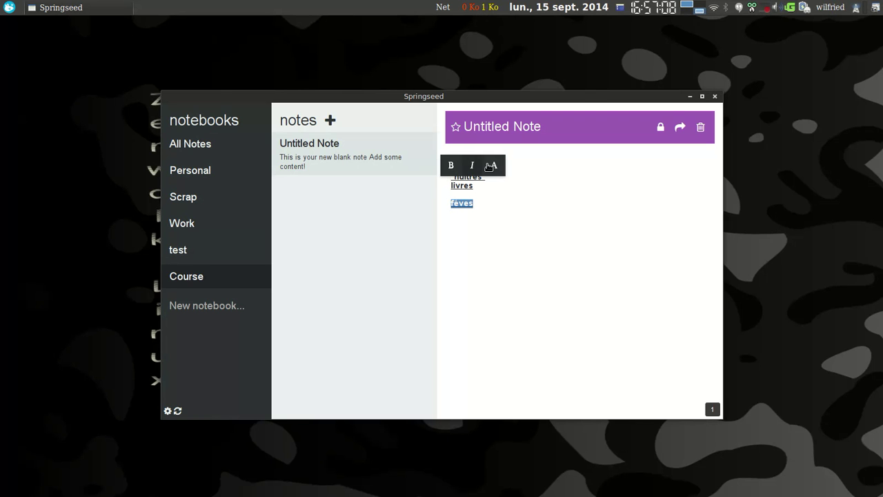
left_click(495, 167)
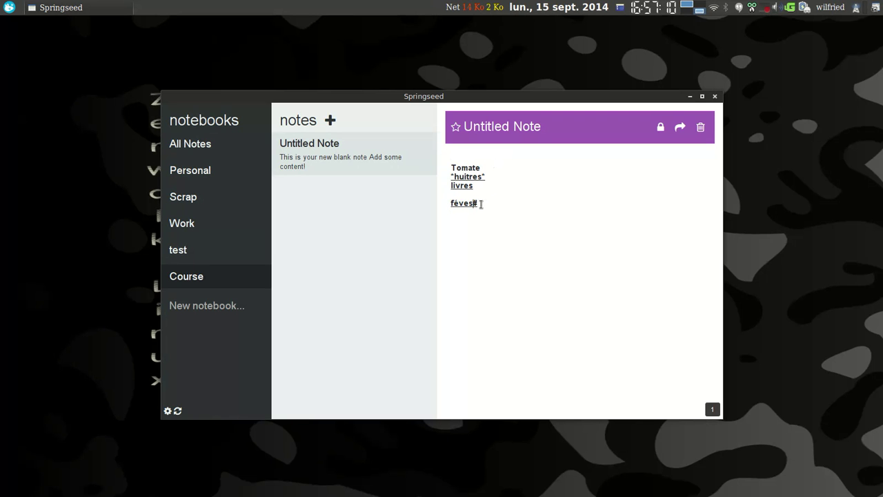
left_click_drag(475, 203, 446, 205)
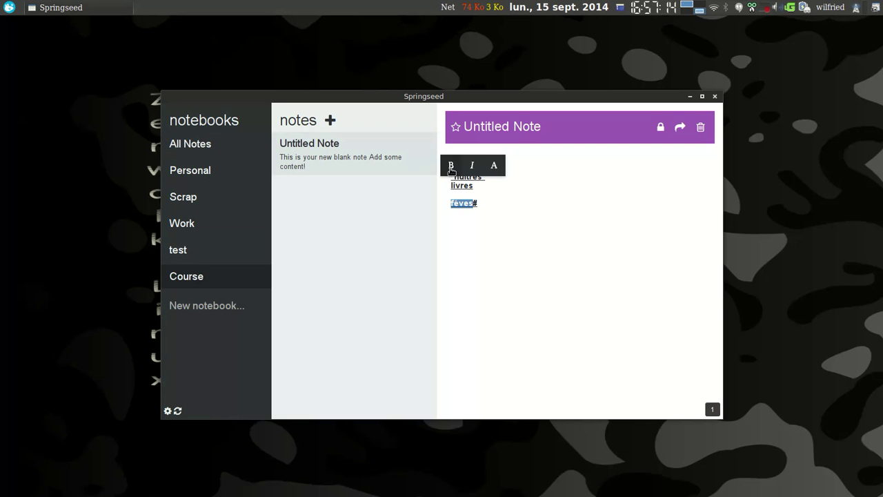
left_click(455, 169)
left_click_drag(483, 203, 457, 201)
left_click(478, 165)
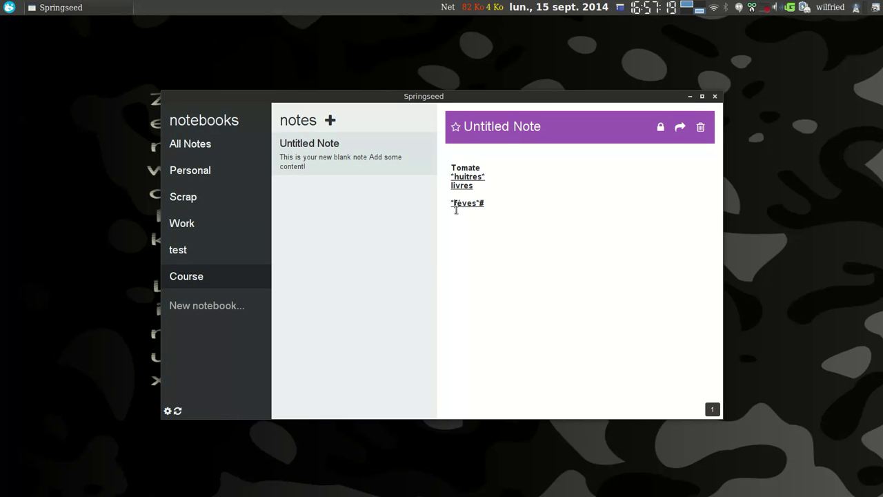
left_click_drag(451, 204, 475, 201)
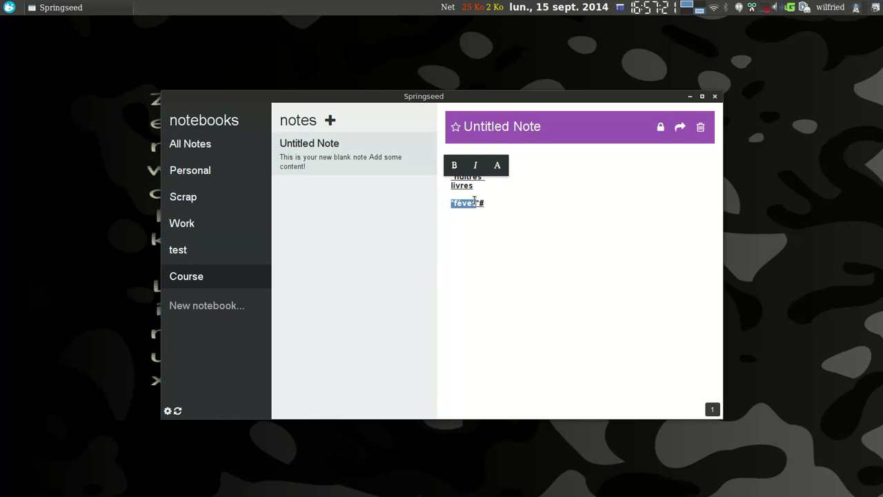
left_click(476, 201)
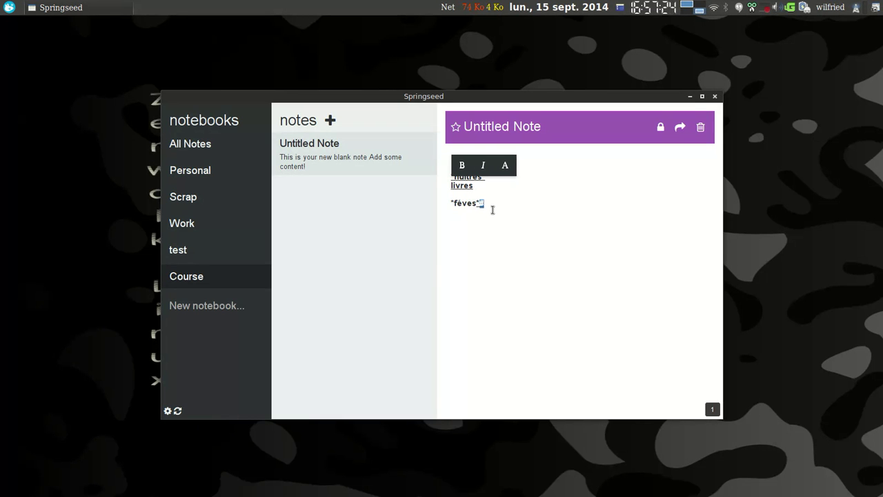
Lock the note to view its rendered formatting, and return it to edit mode.
left_click(661, 127)
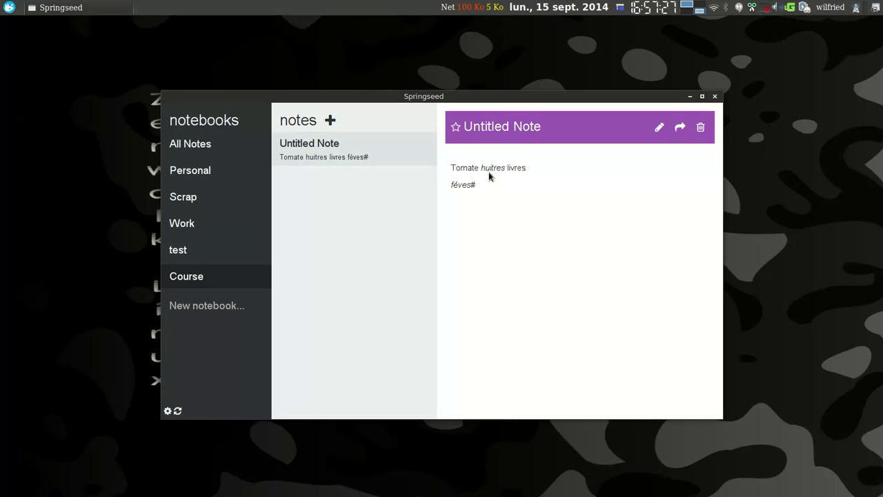
left_click(658, 128)
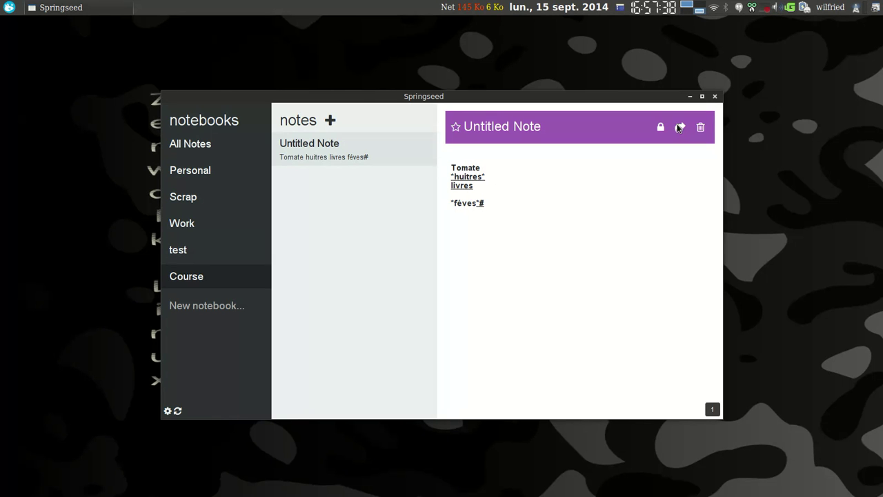
Close Springseed, relaunch it from the application launcher and maximize its window.
left_click(703, 97)
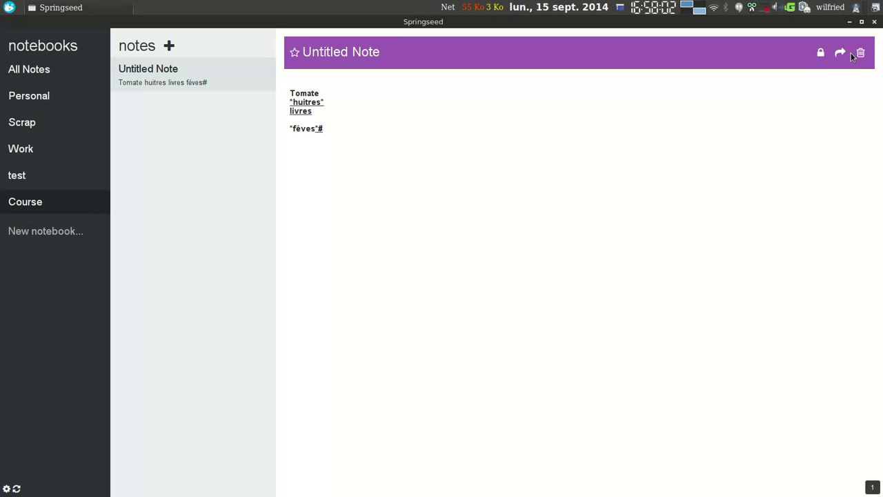
left_click(874, 21)
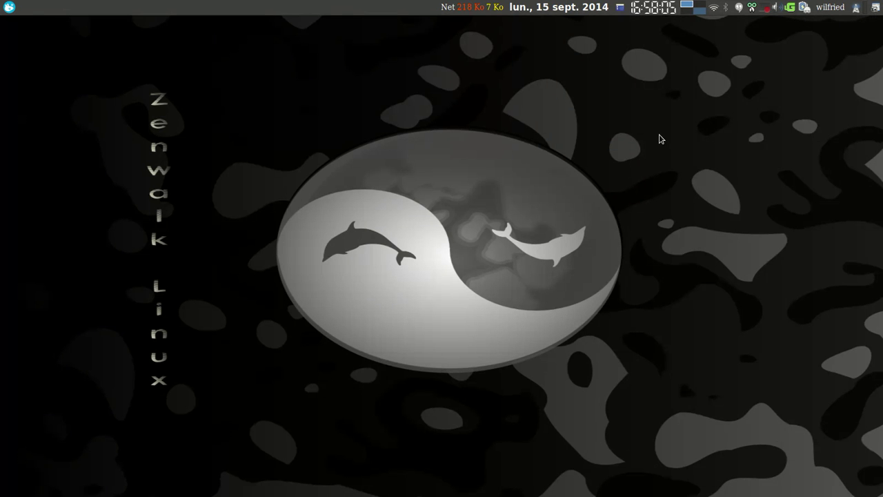
key("ctrl+space")
type("sp")
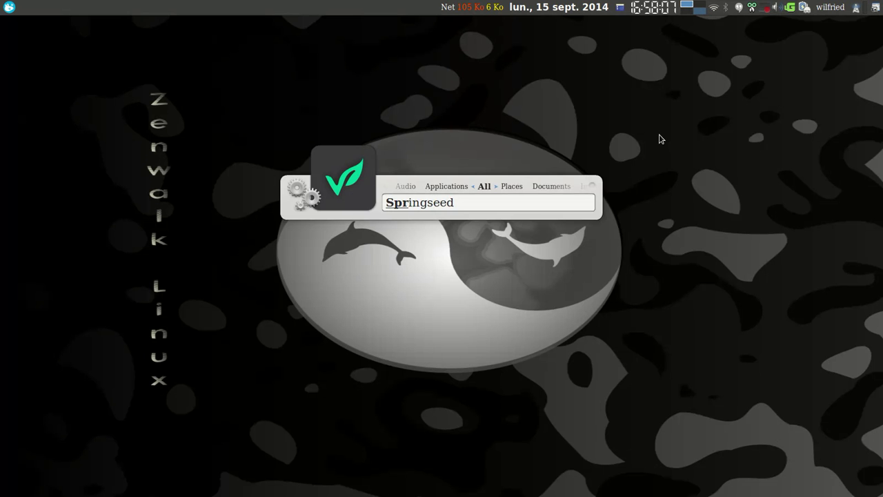
key("Return")
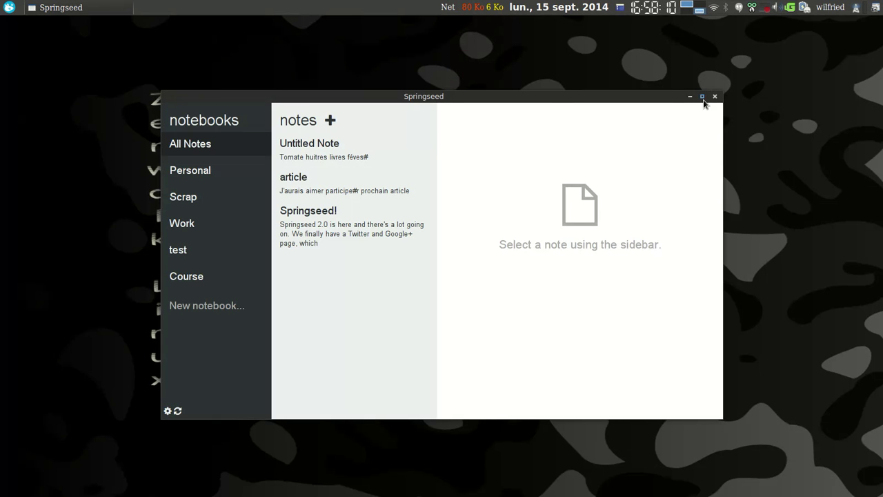
left_click(704, 97)
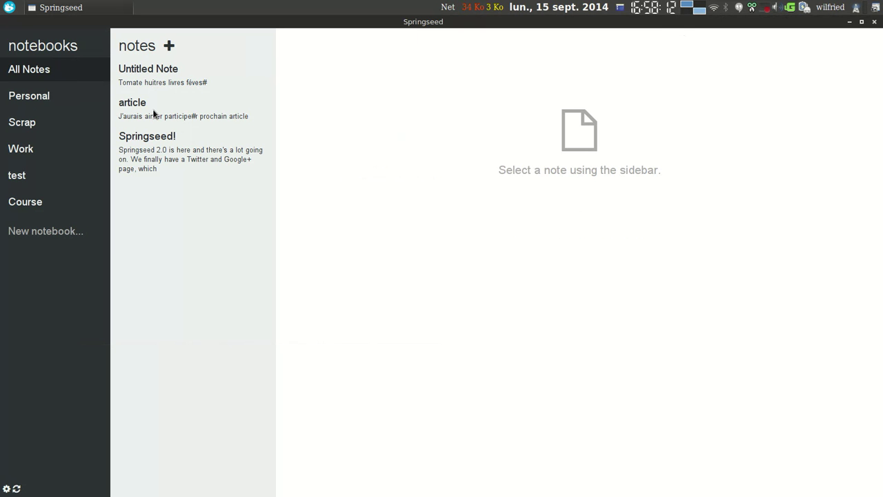
Check the saved untitled note in the Course notebook in reading and edit modes, and close Springseed.
left_click(27, 207)
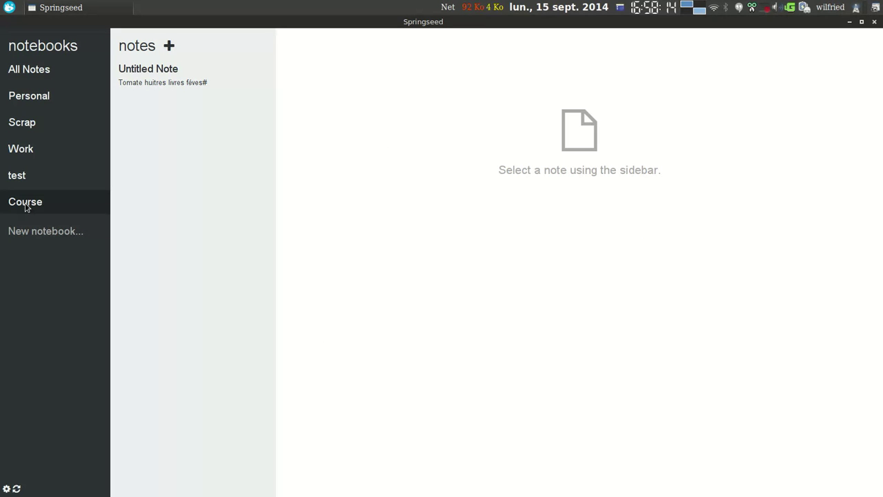
left_click(148, 72)
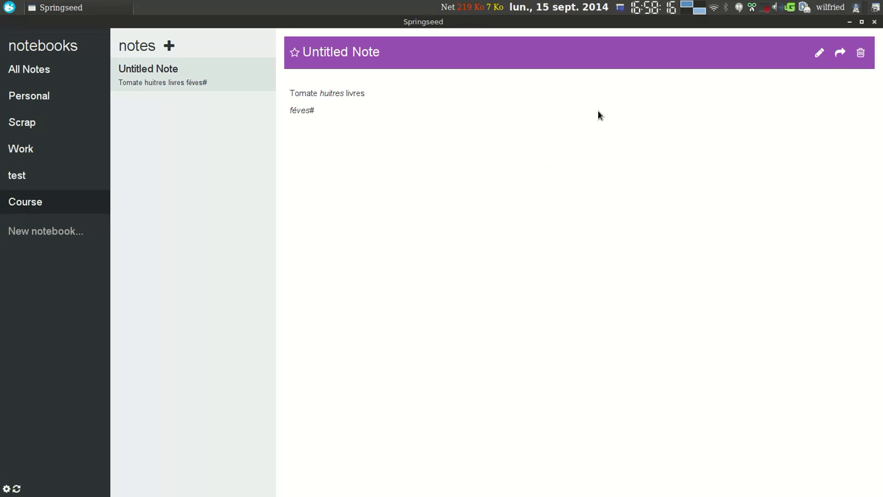
left_click(820, 54)
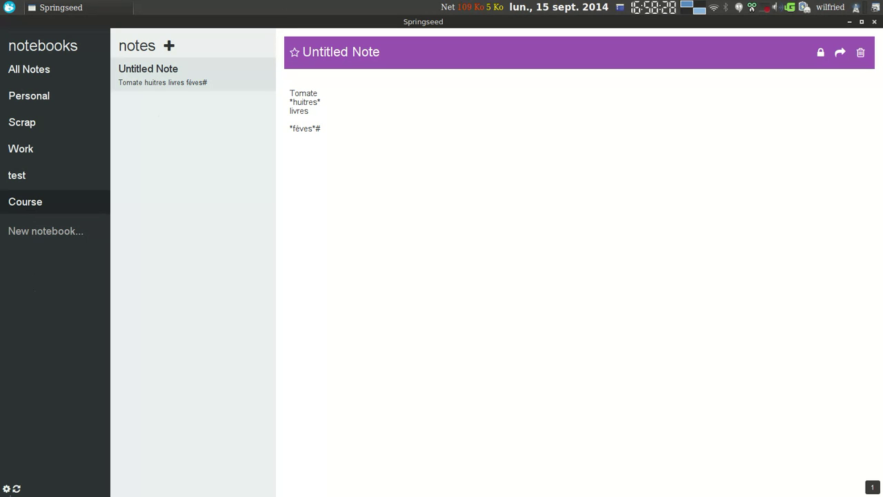
left_click(874, 22)
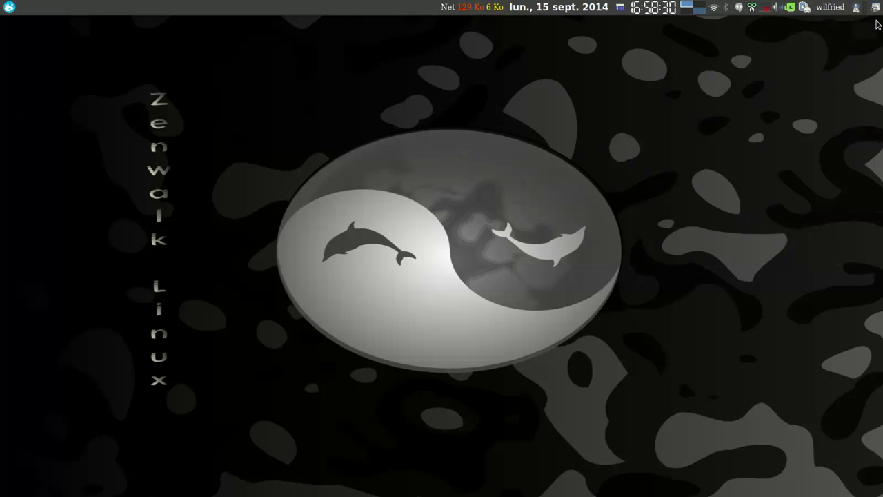
Relaunch Springseed from the application launcher and maximize its window.
key("ctrl+space")
type("Spr")
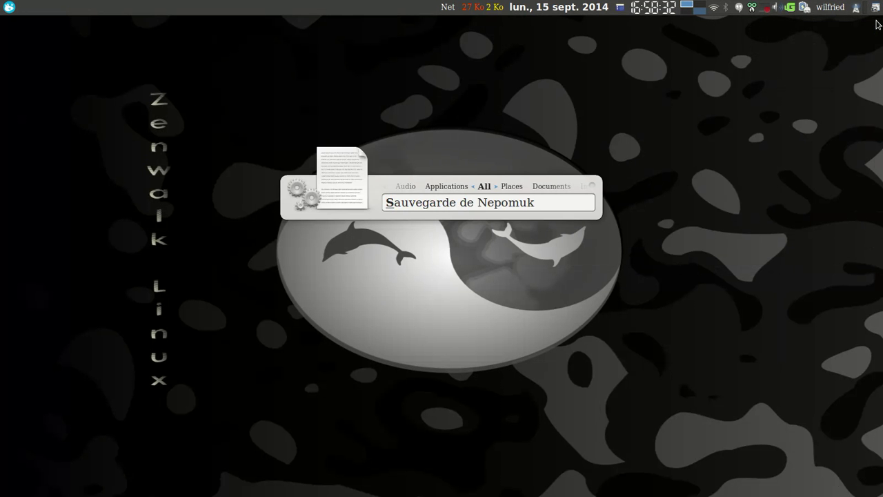
key("Return")
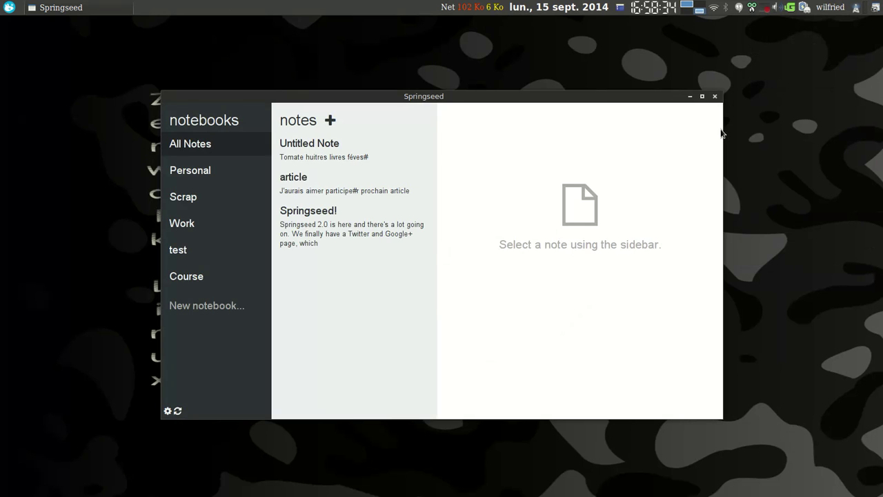
left_click(703, 96)
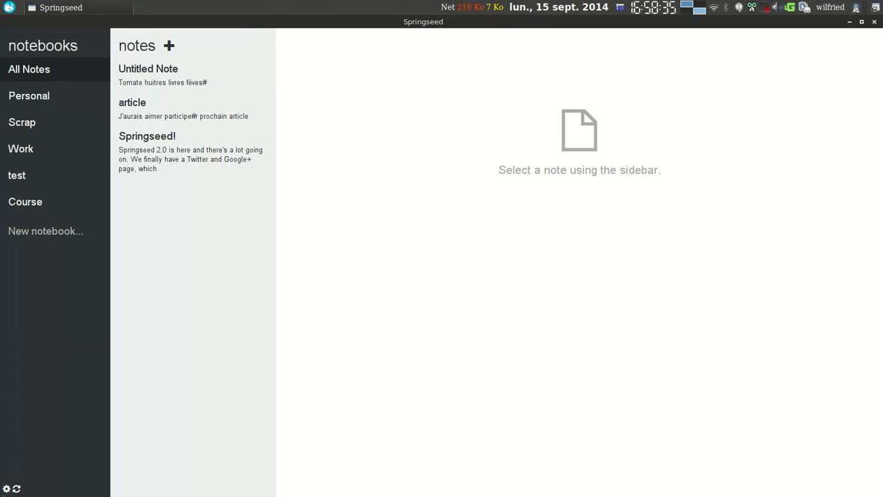
Check the Dropbox sync option and the About information in the settings, and close the dialog.
left_click(15, 489)
left_click(16, 489)
left_click(367, 225)
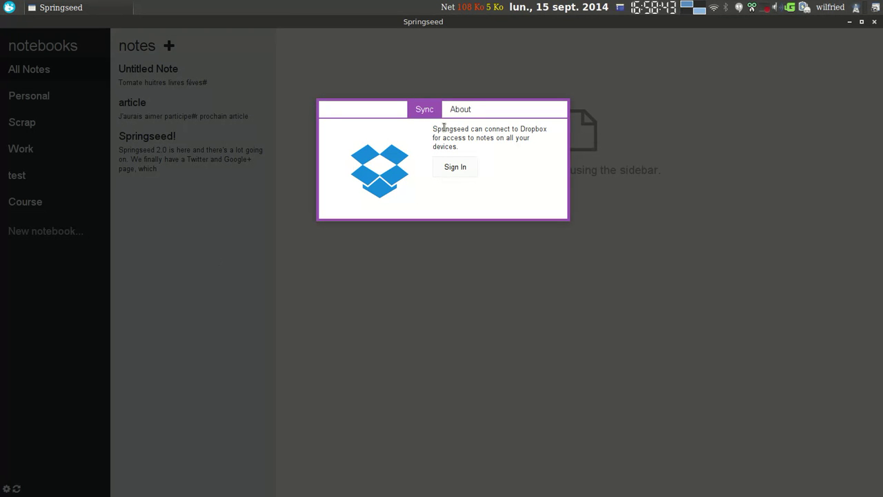
left_click(461, 109)
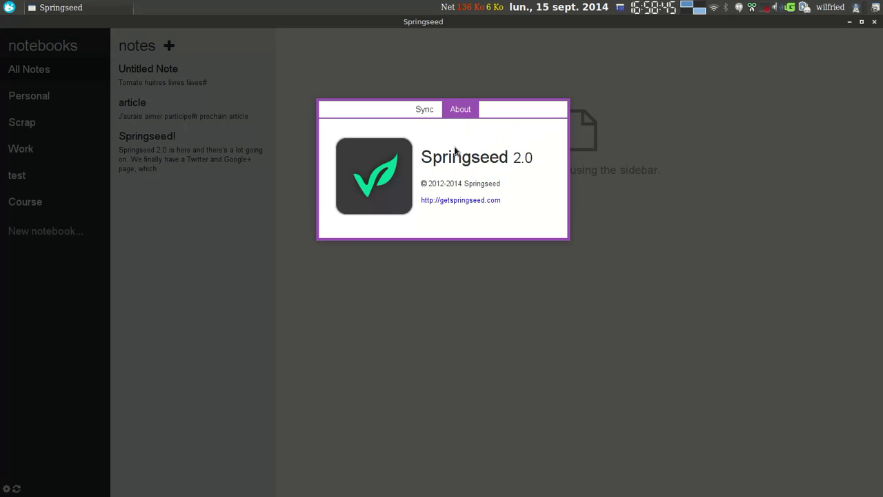
left_click(426, 110)
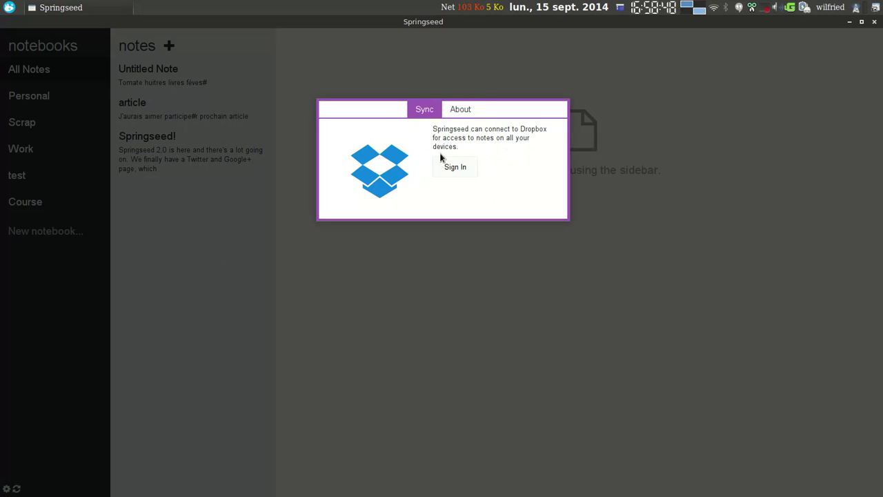
left_click(658, 104)
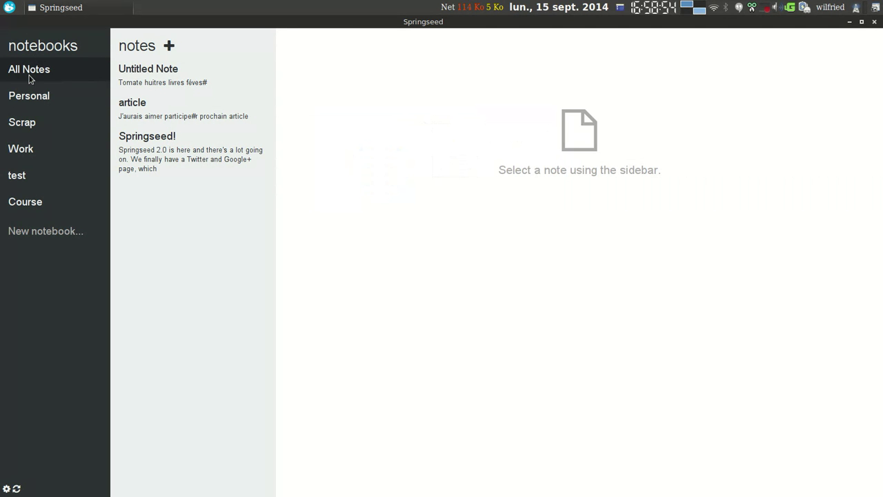
Open the untitled shopping-list note from All Notes and mark it as a favourite with the star.
left_click(128, 73)
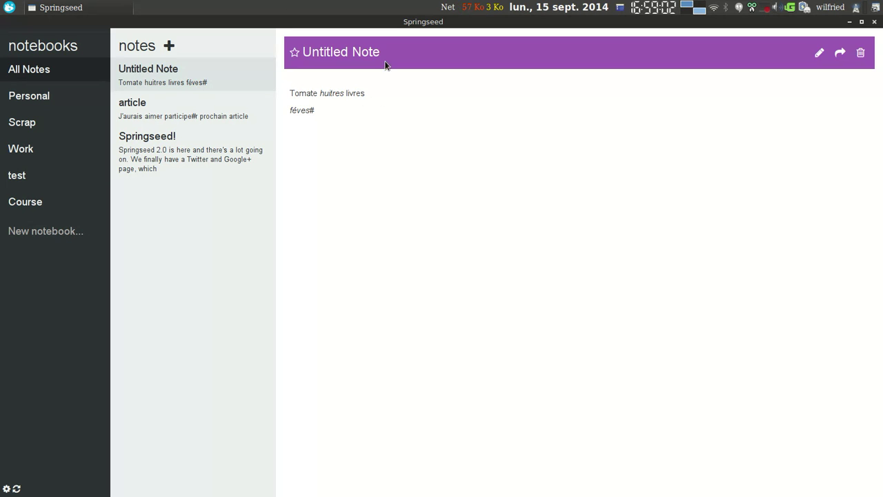
triple_click(366, 51)
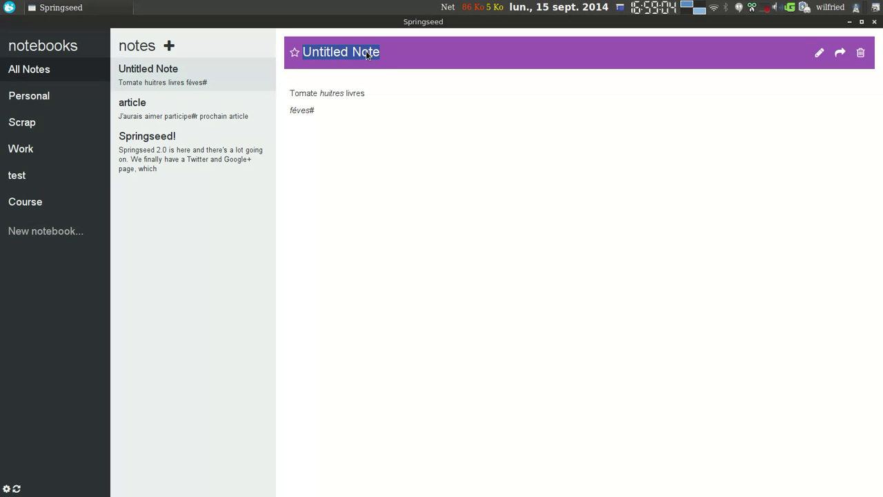
left_click(294, 52)
left_click(356, 116)
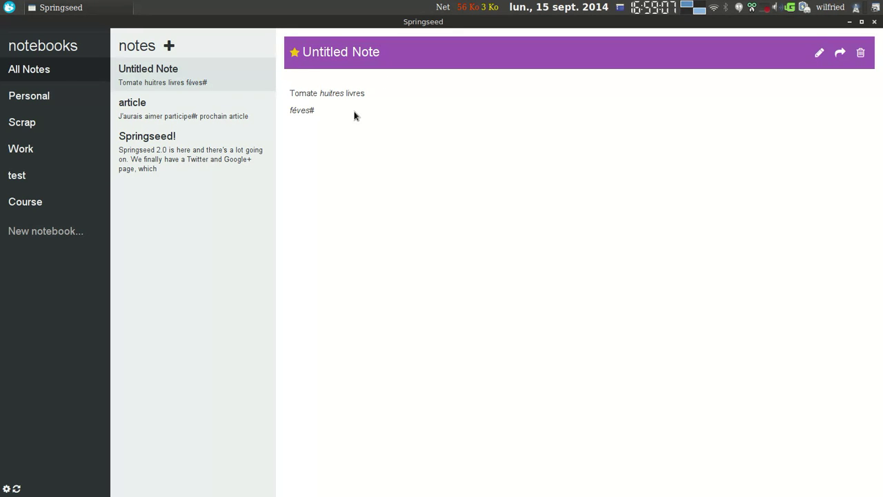
Look through the "article" and "Springseed!" notes in All Notes, and return to the untitled note.
left_click(34, 70)
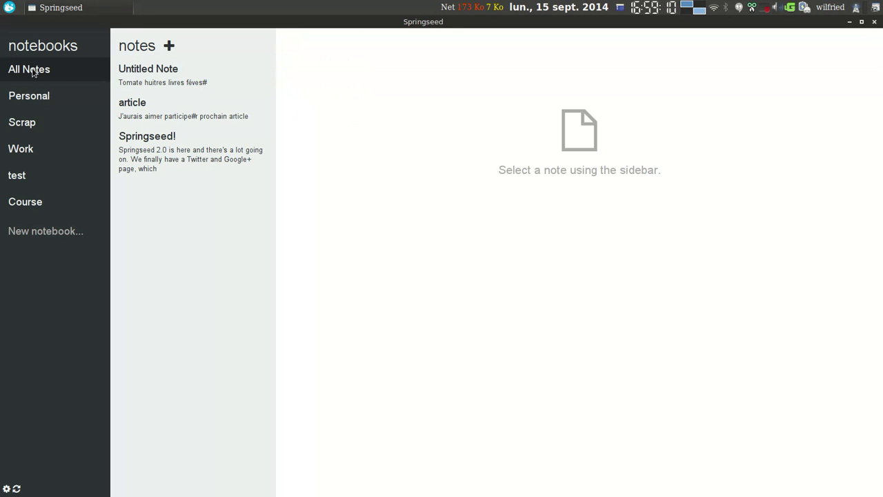
left_click(178, 108)
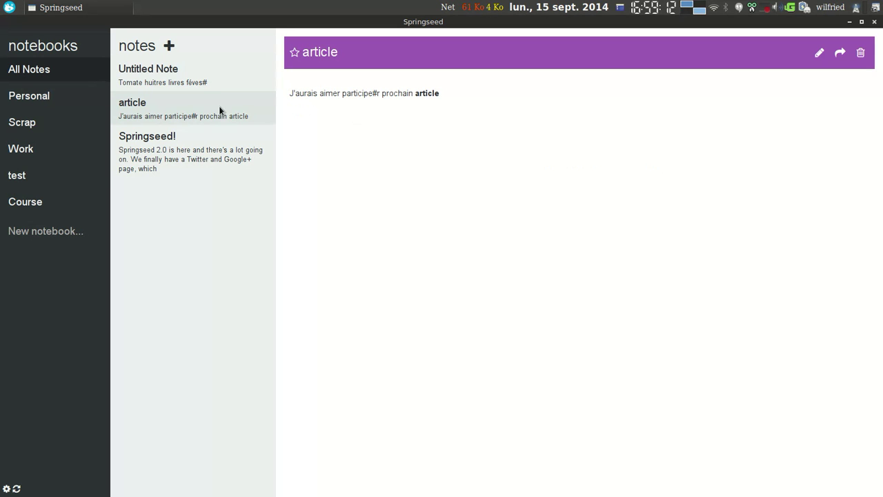
left_click(158, 138)
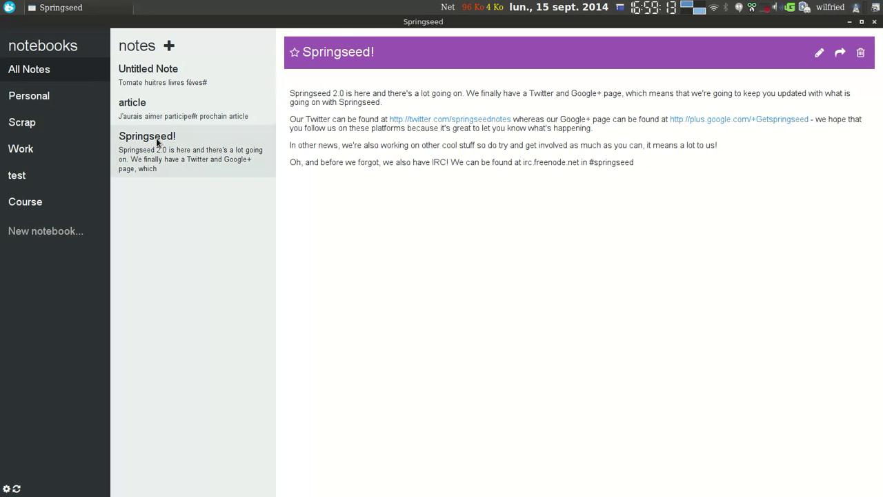
left_click(156, 82)
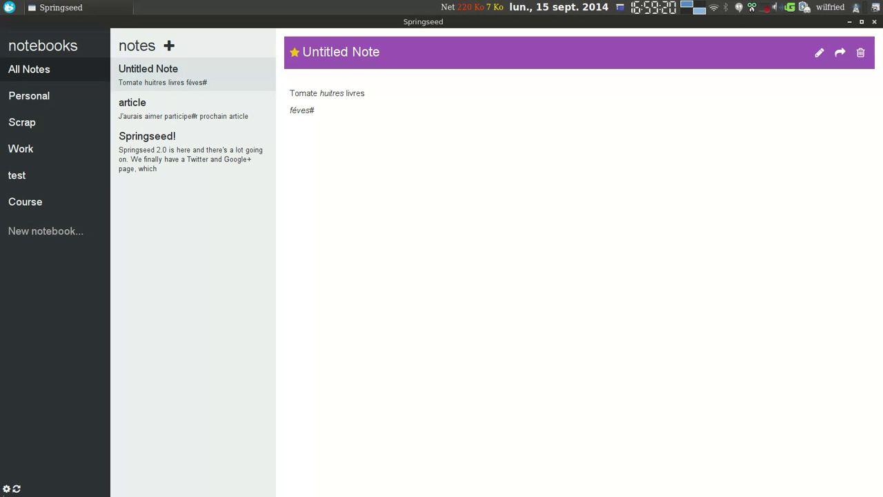
Reopen the settings to view the Dropbox sign-in option and the Springseed version information.
left_click(7, 490)
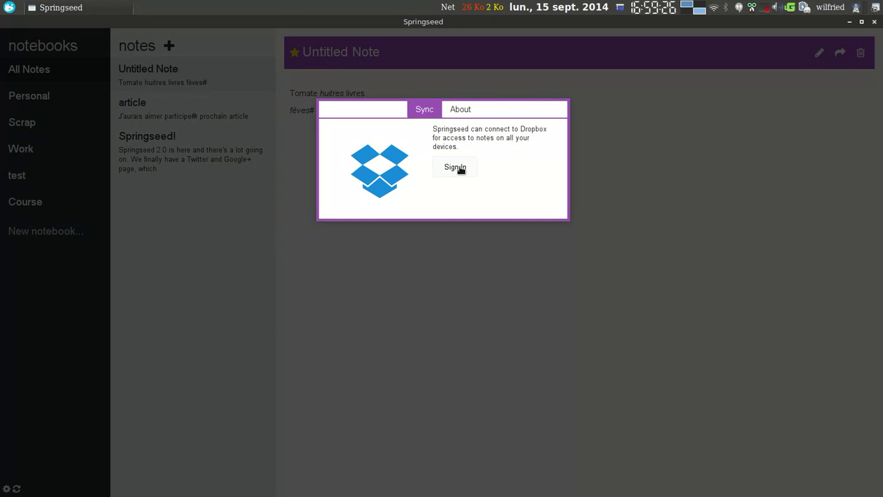
left_click(465, 110)
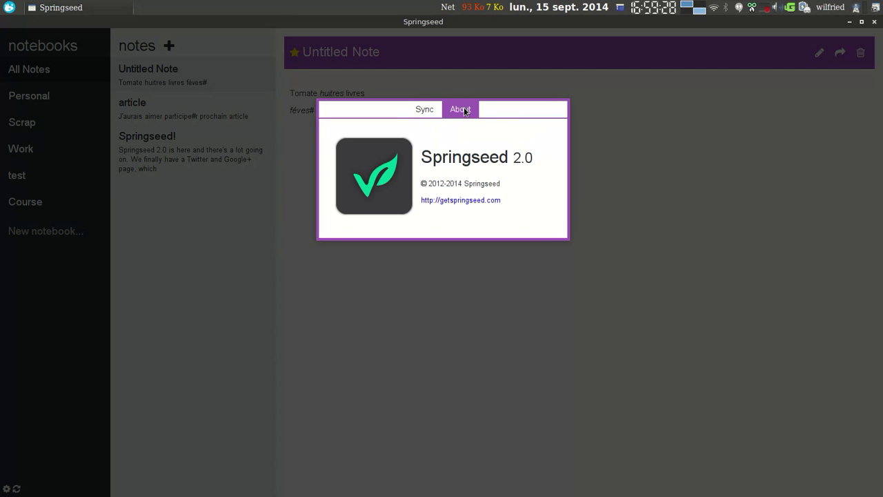